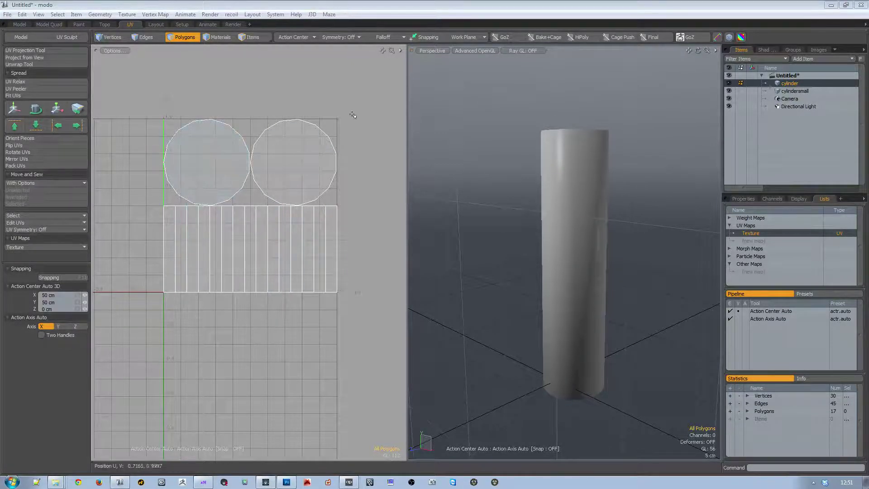
# - Select cylindersmall's whole side UV island in modo, then bring the Pipe texture up in Photoshop
pyautogui.click(798, 91)
pyautogui.click(759, 234)
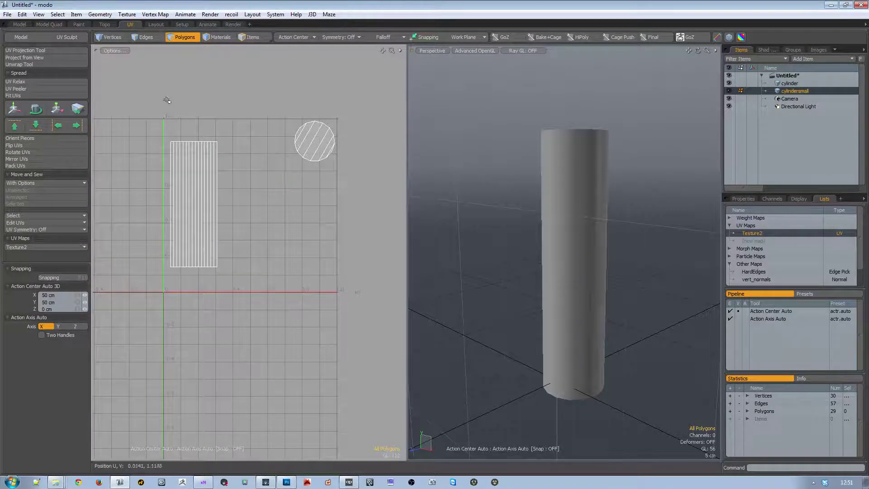
pyautogui.doubleClick(205, 191)
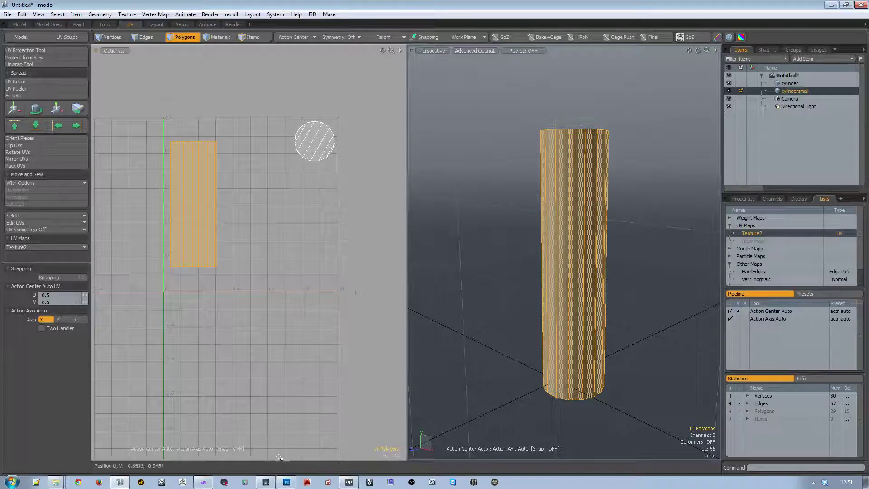
pyautogui.click(286, 482)
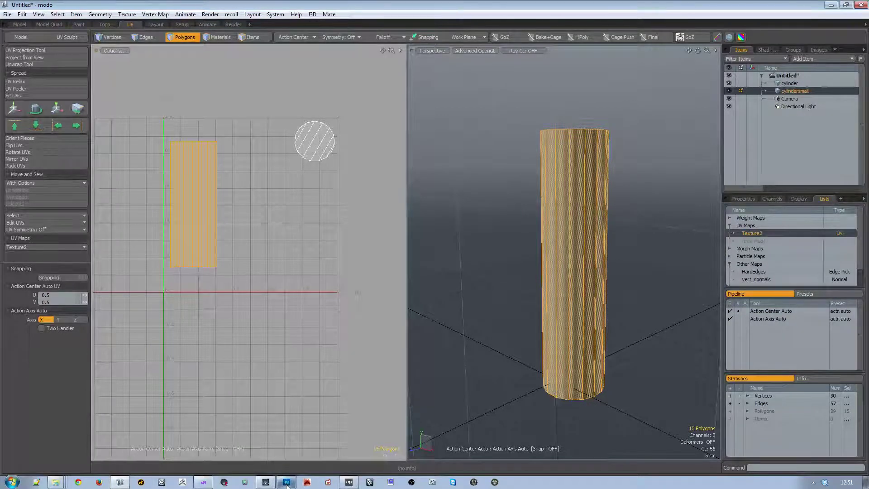
# - Toggle the Pipe layer's visibility and compare the texture on the pipe in Marmoset Toolbag
pyautogui.click(266, 483)
pyautogui.click(287, 482)
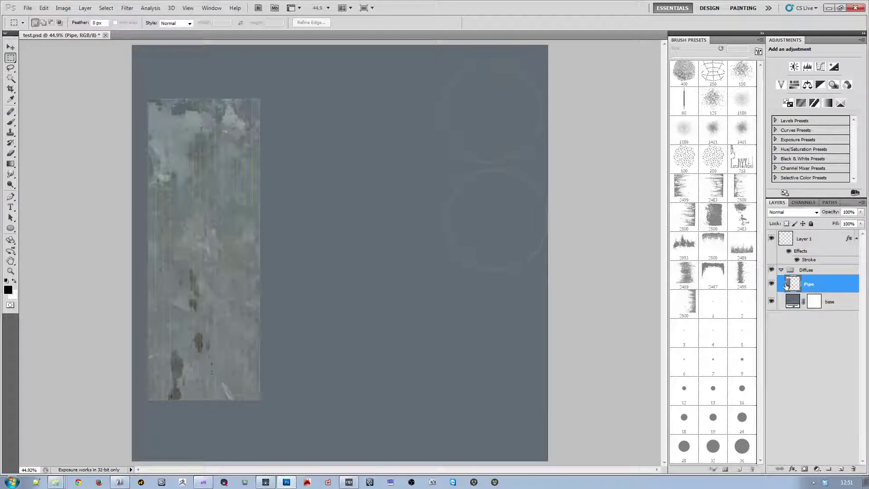
pyautogui.click(772, 284)
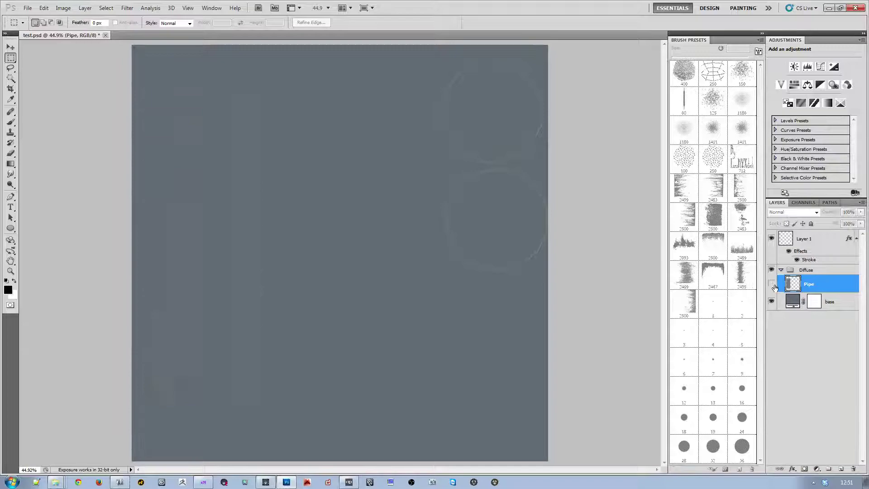
pyautogui.click(772, 285)
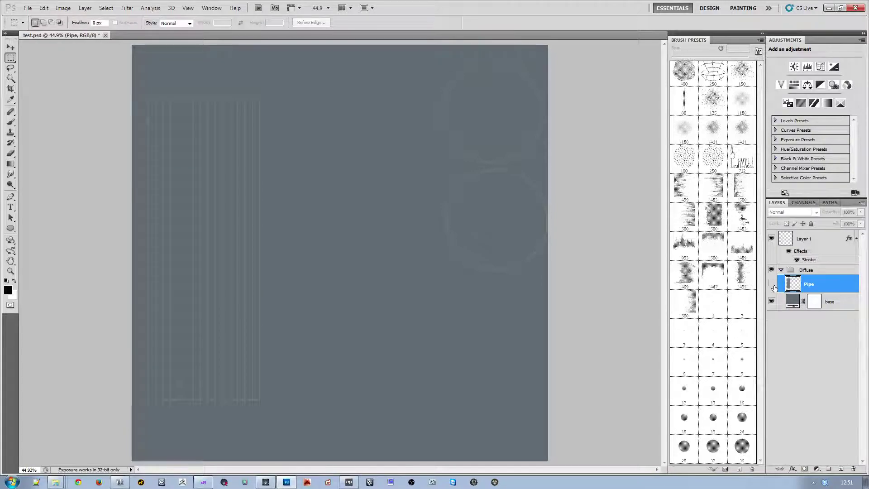
pyautogui.click(265, 483)
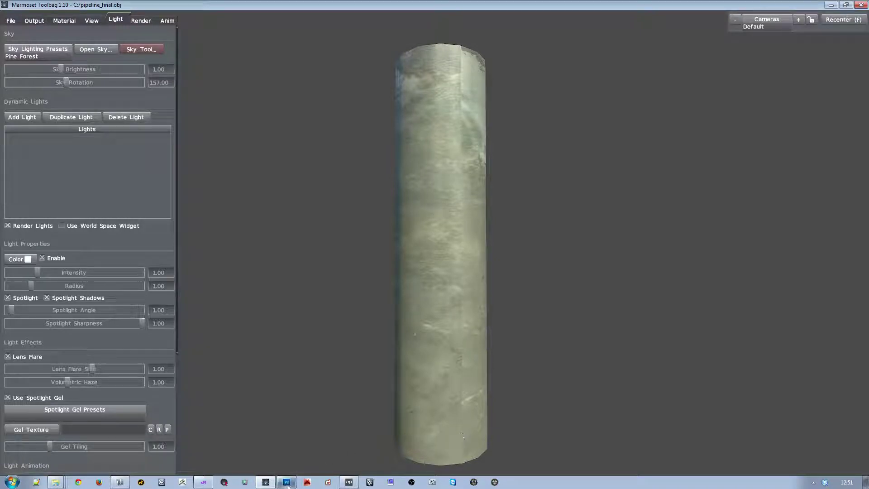
pyautogui.click(286, 483)
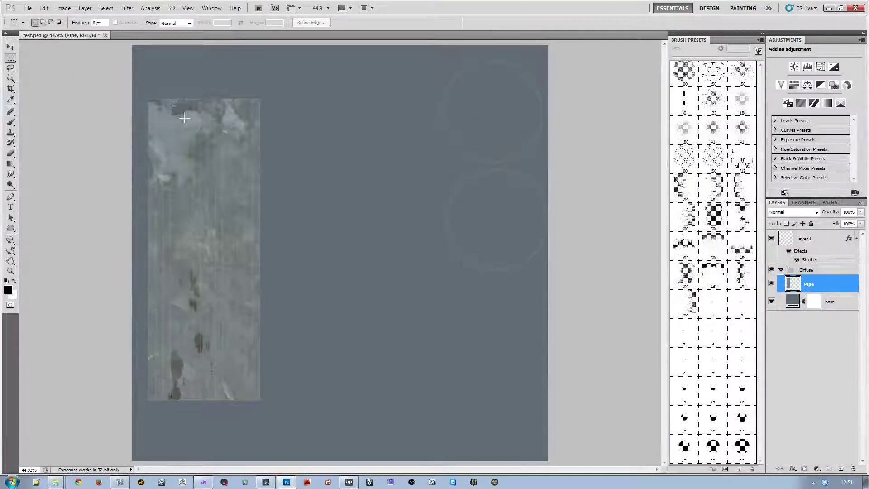
# - Convert the Pipe layer to a smart object and open its contents for editing
pyautogui.rightClick(833, 286)
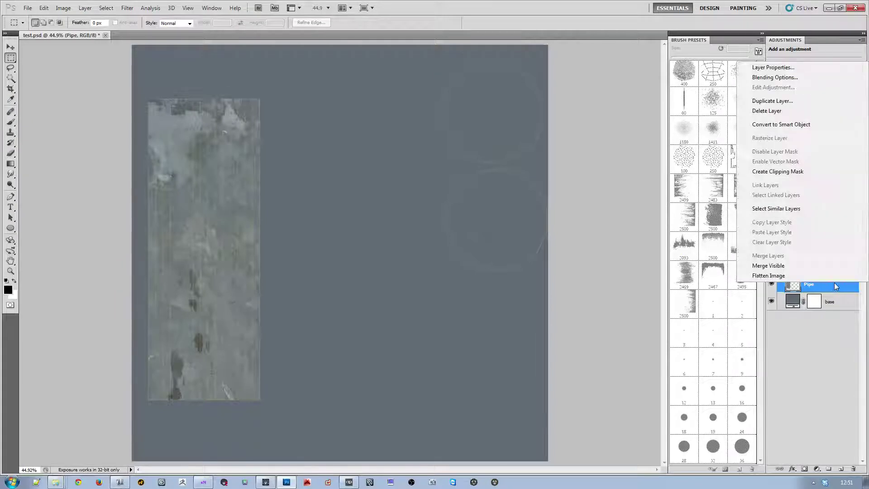
pyautogui.click(789, 124)
pyautogui.doubleClick(787, 283)
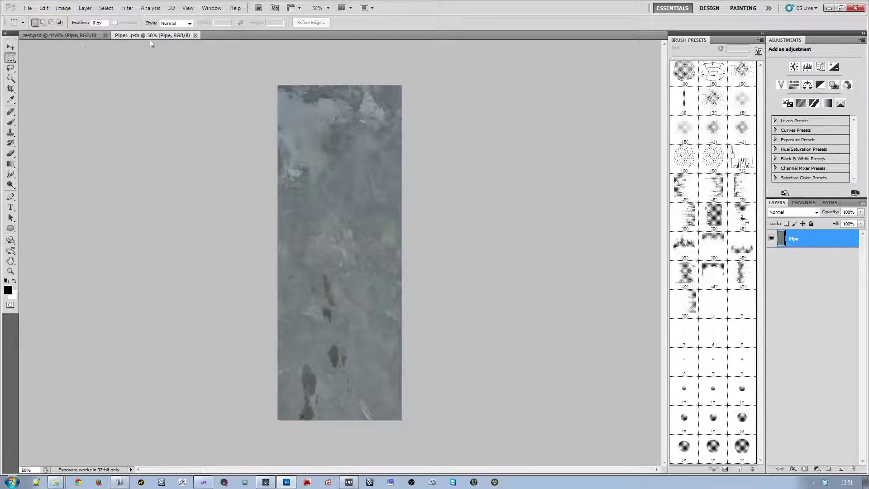
# - Crop Pipe1.psb to the full image and duplicate the Pipe layer as Pipe copy
pyautogui.press('c')
pyautogui.hotkey('ctrl', 'a')
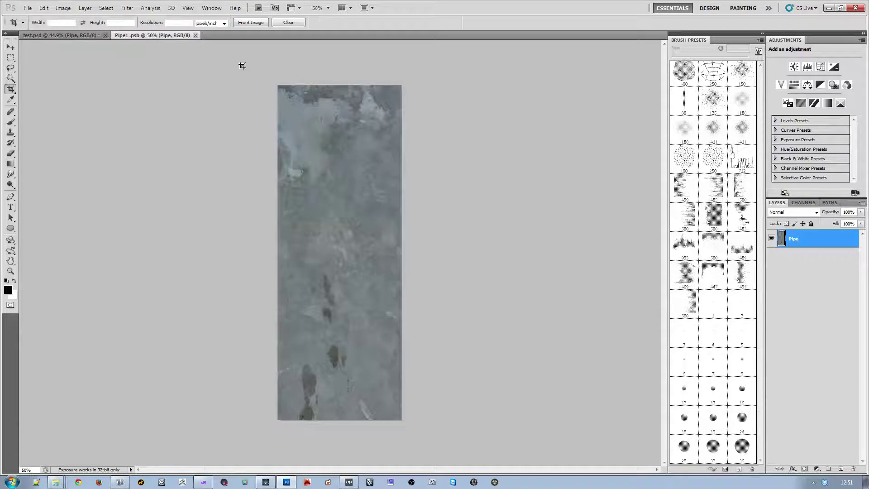
pyautogui.press('Return')
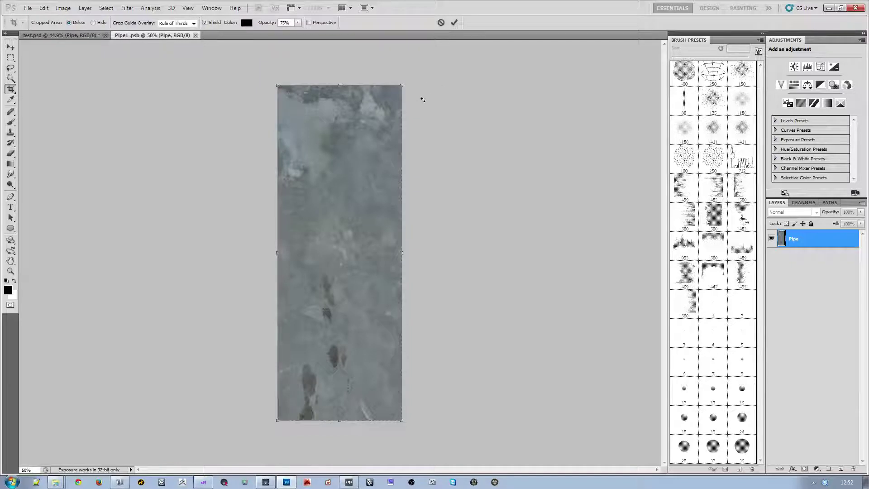
pyautogui.press('Return')
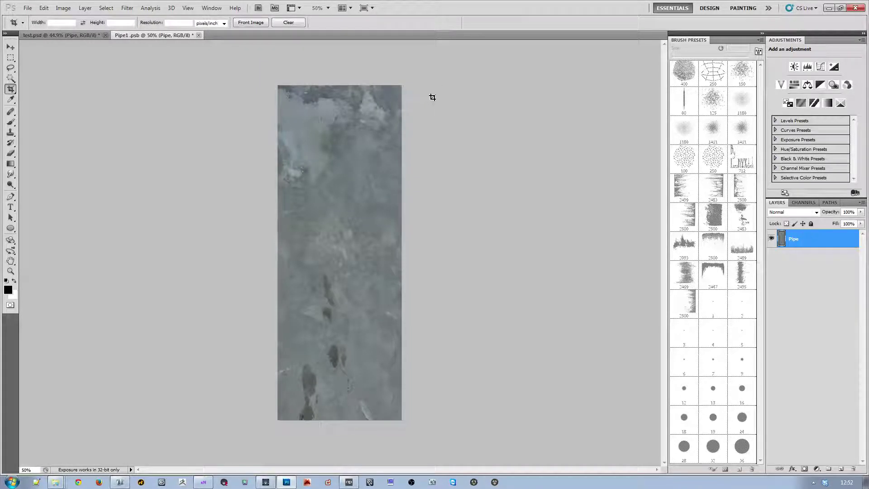
pyautogui.hotkey('ctrl', 'j')
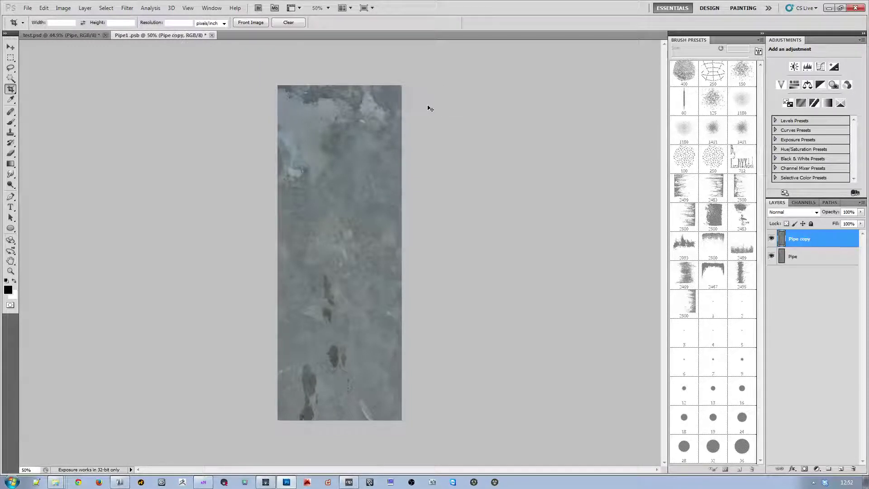
# - Apply an Offset filter with Wrap Around to Pipe copy so its edges meet mid-texture
pyautogui.click(127, 8)
pyautogui.moveTo(193, 187)
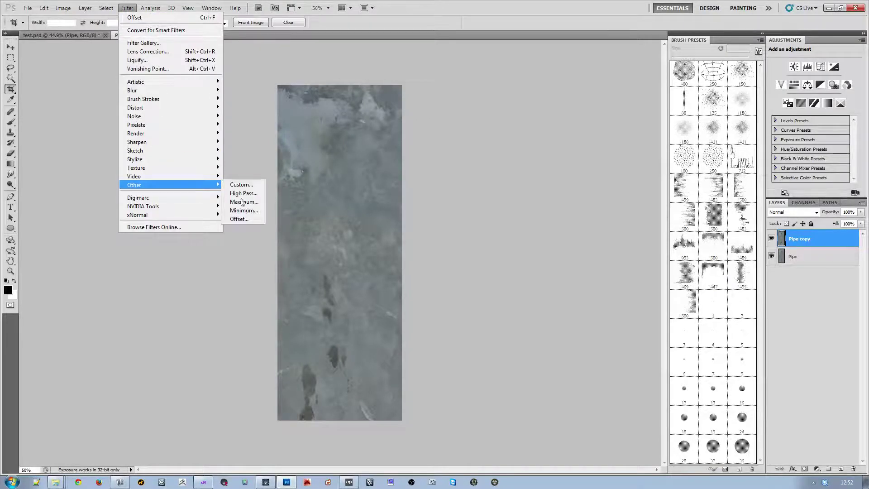
pyautogui.click(248, 221)
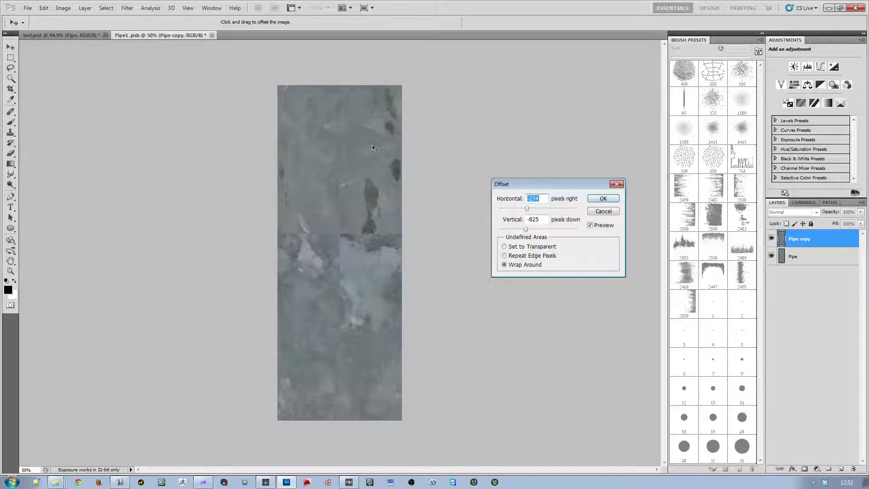
pyautogui.click(607, 199)
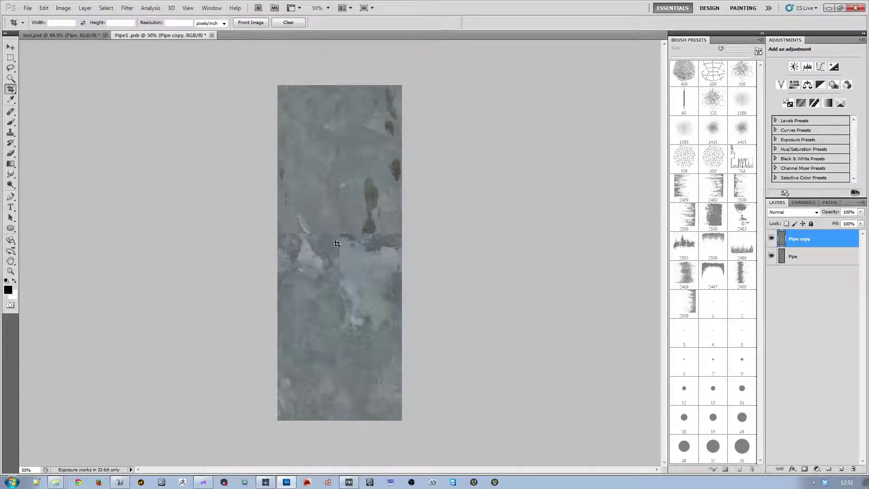
# - Select horizontal and vertical strips over the seams and Content-Aware fill them
pyautogui.press('m')
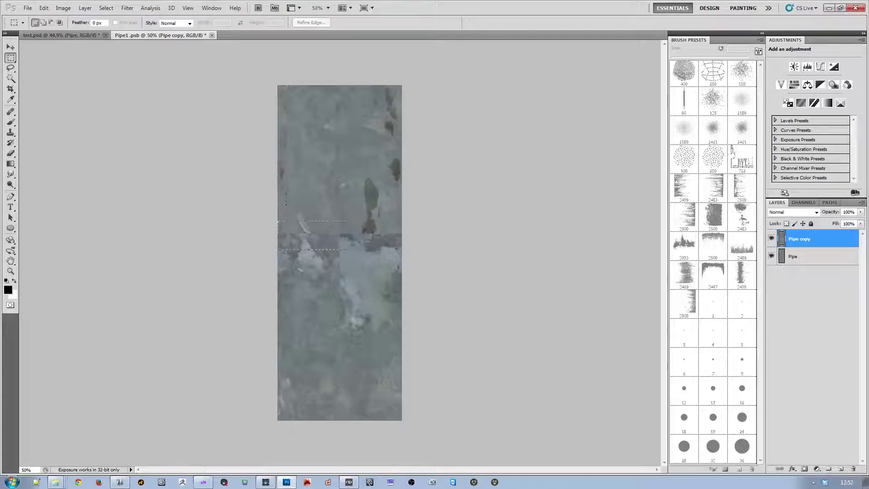
pyautogui.moveTo(346, 249); pyautogui.dragTo(413, 249)
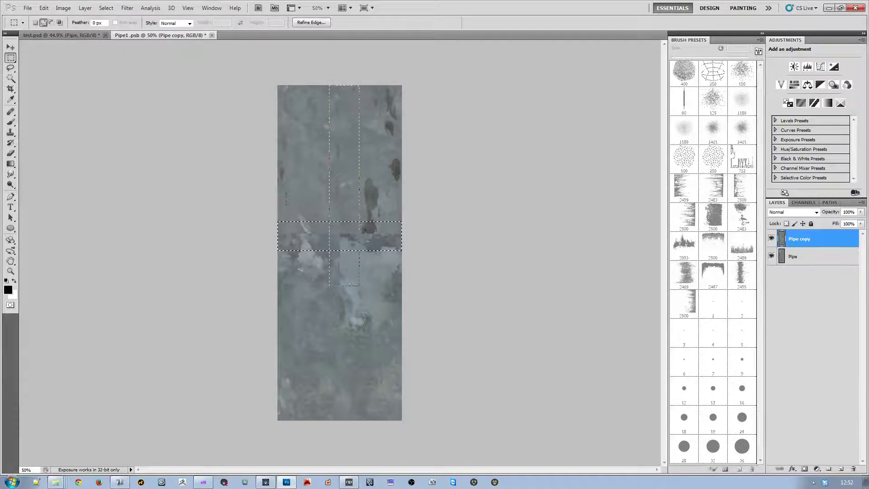
pyautogui.moveTo(348, 384); pyautogui.dragTo(357, 453)
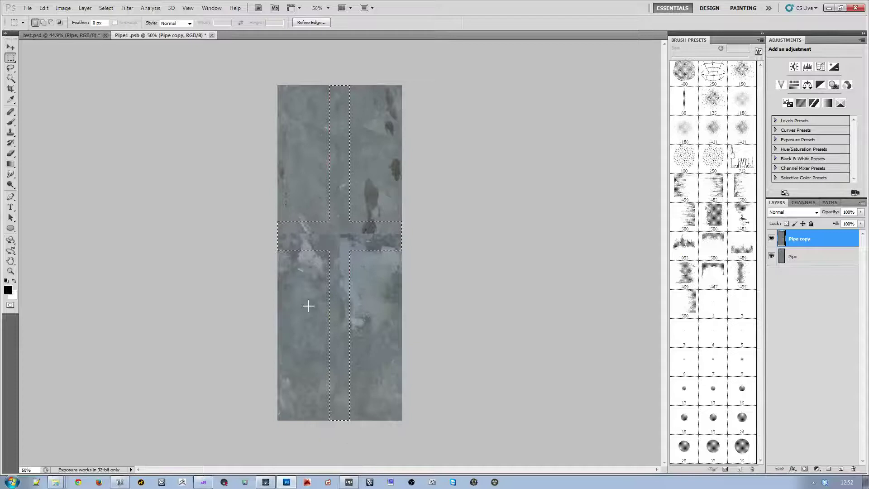
pyautogui.hotkey('shift', 'BackSpace')
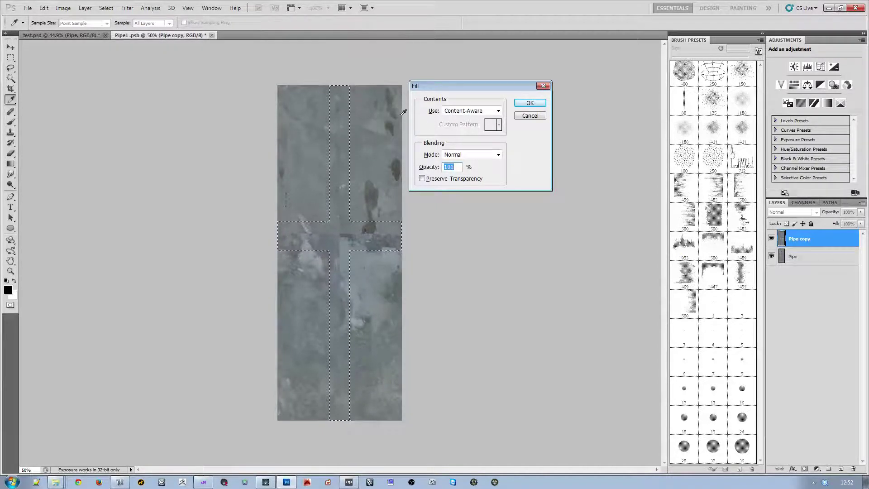
pyautogui.click(529, 103)
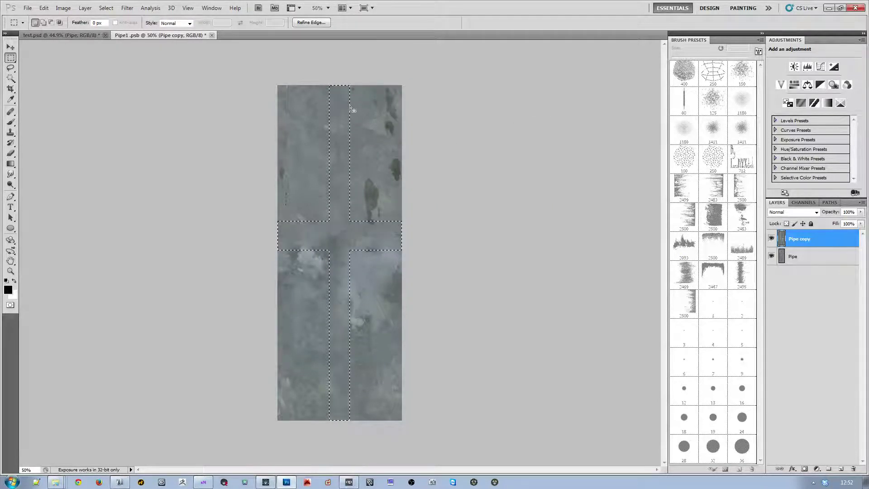
# - Deselect and inspect the filled texture at 100%, then fit it to the window
pyautogui.hotkey('ctrl', 'd')
pyautogui.hotkey('ctrl', '1')
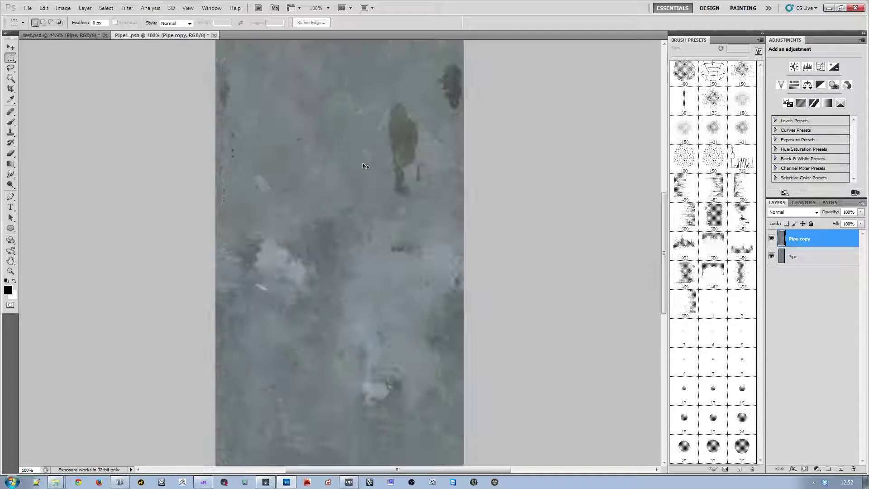
pyautogui.moveTo(354, 186); pyautogui.dragTo(368, 291)
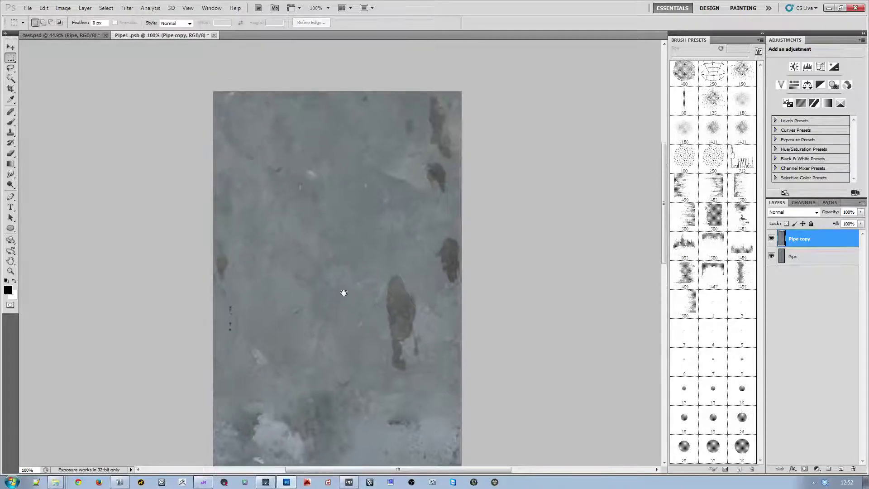
pyautogui.hotkey('ctrl', '0')
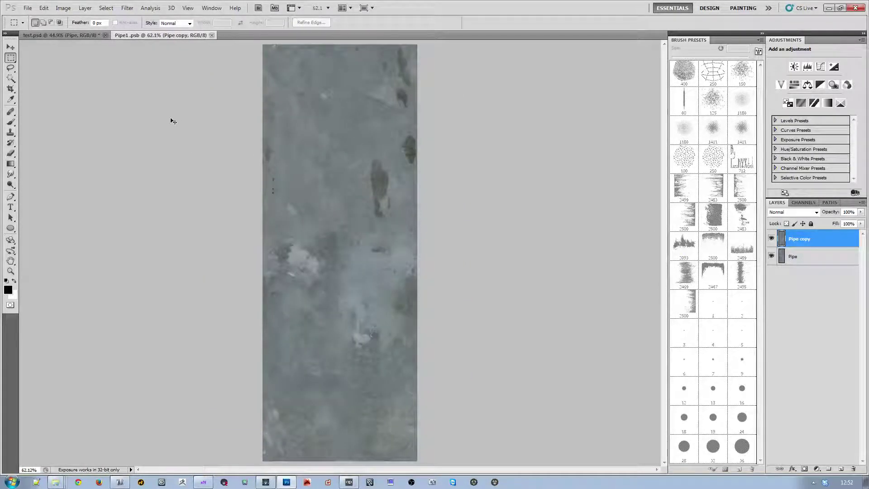
# - Compare the result across test.psd and Pipe1.psb, ending on test.psd
pyautogui.click(82, 38)
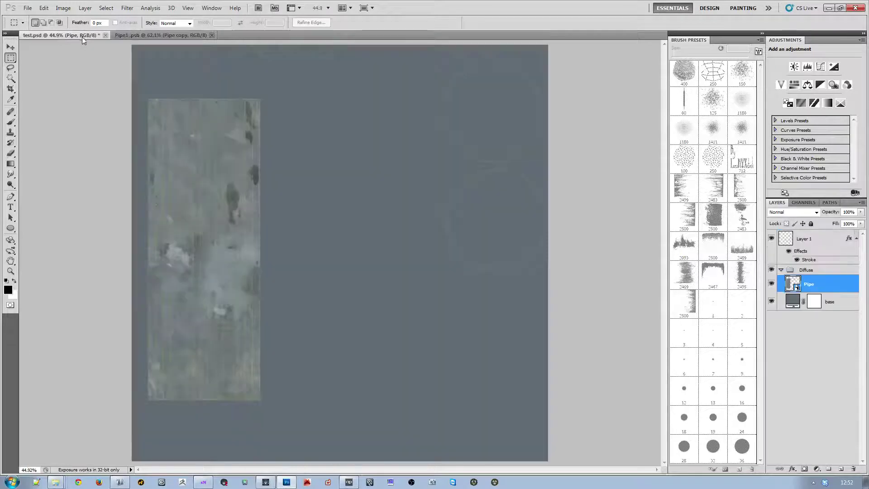
pyautogui.click(174, 35)
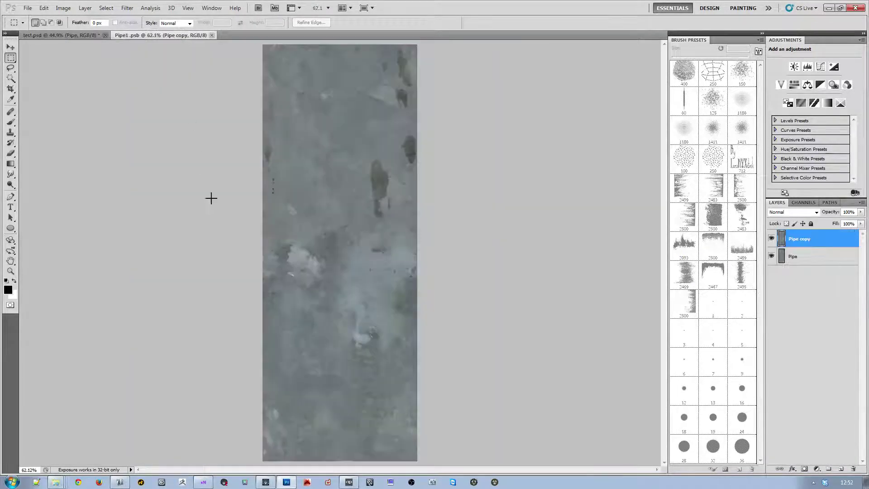
pyautogui.click(72, 35)
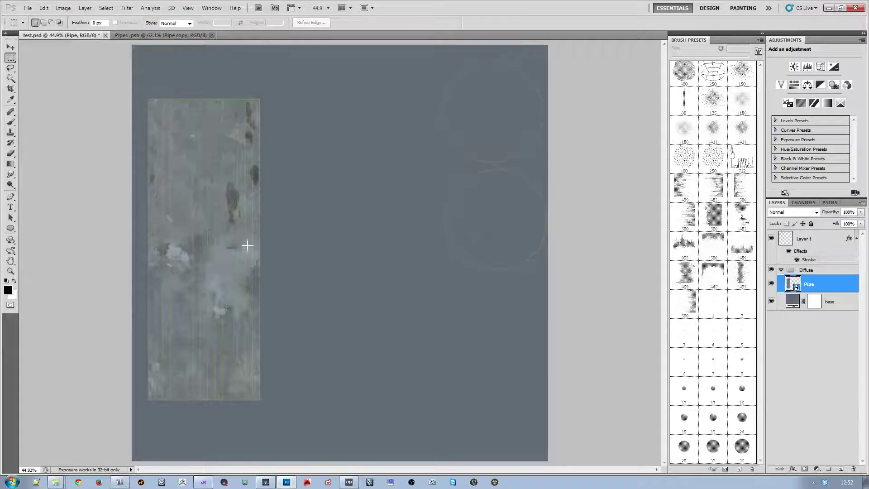
# - Update test.psd in Photoshop and return to Marmoset Toolbag
pyautogui.click(244, 482)
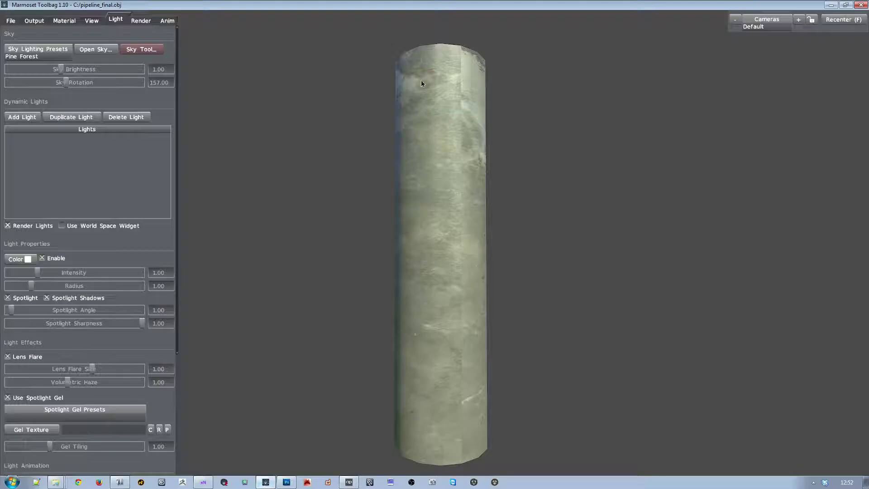
pyautogui.click(286, 482)
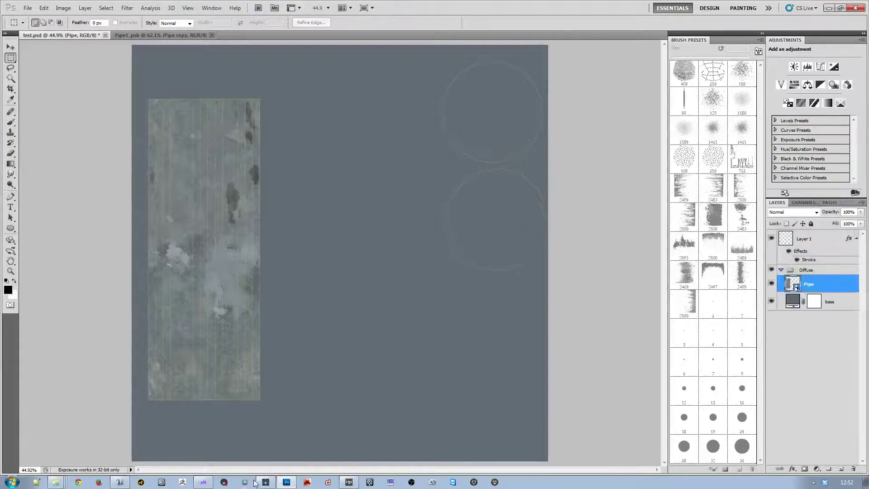
pyautogui.click(266, 482)
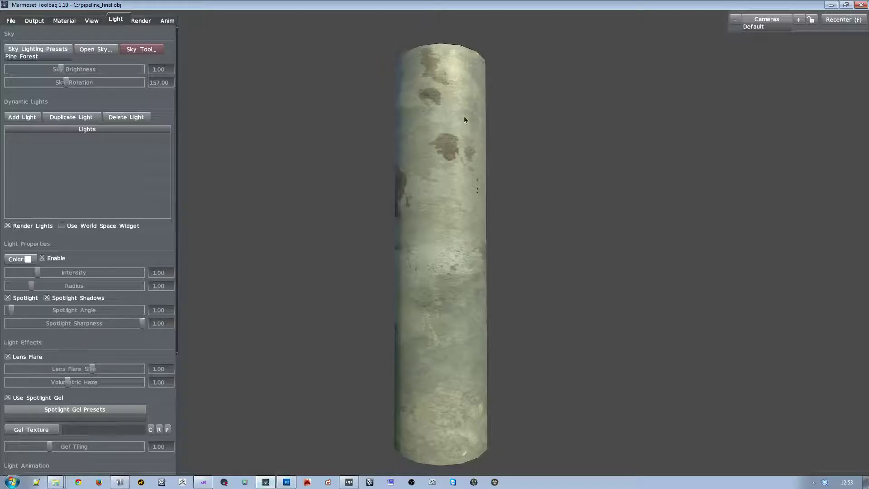
# - Orbit and zoom around the cylinder to confirm no vertical seam shows
pyautogui.moveTo(479, 257); pyautogui.dragTo(428, 270)
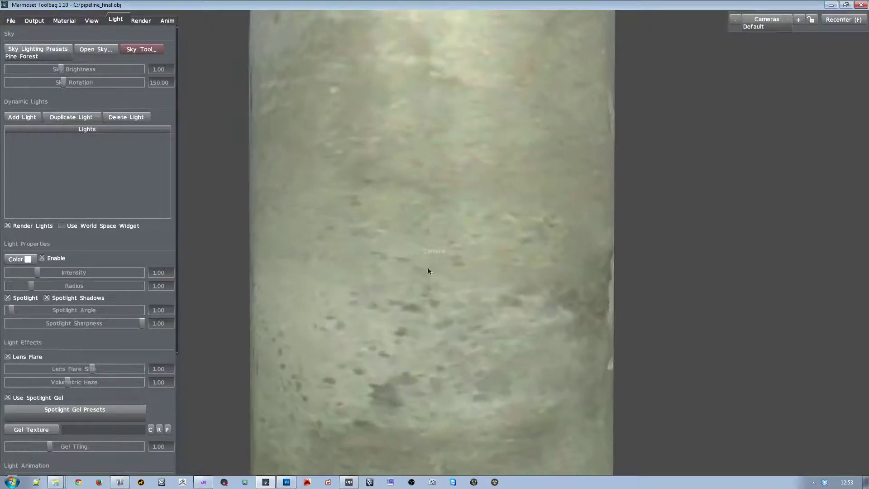
pyautogui.moveTo(443, 328); pyautogui.dragTo(479, 182)
pyautogui.scroll(2, 477, 191)
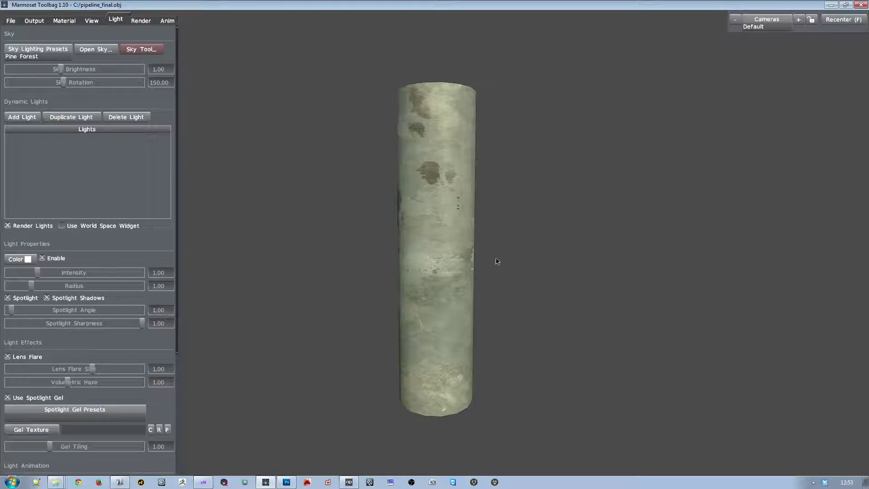
pyautogui.scroll(3, 497, 261)
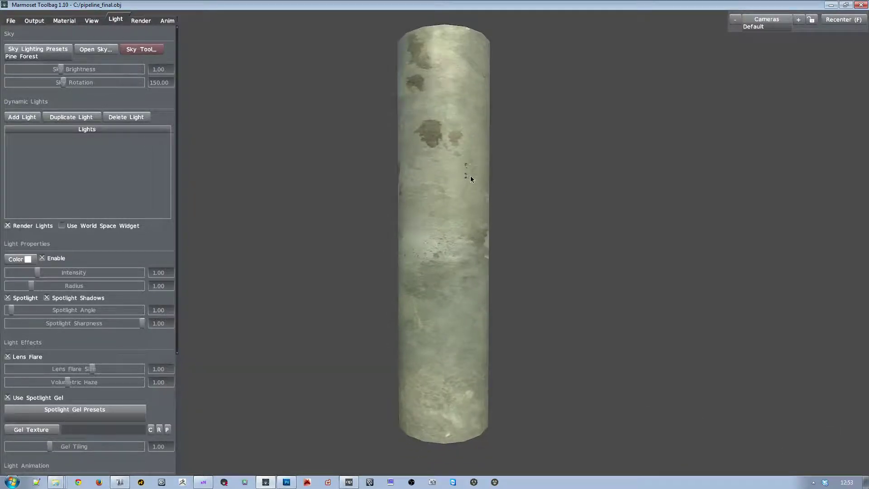